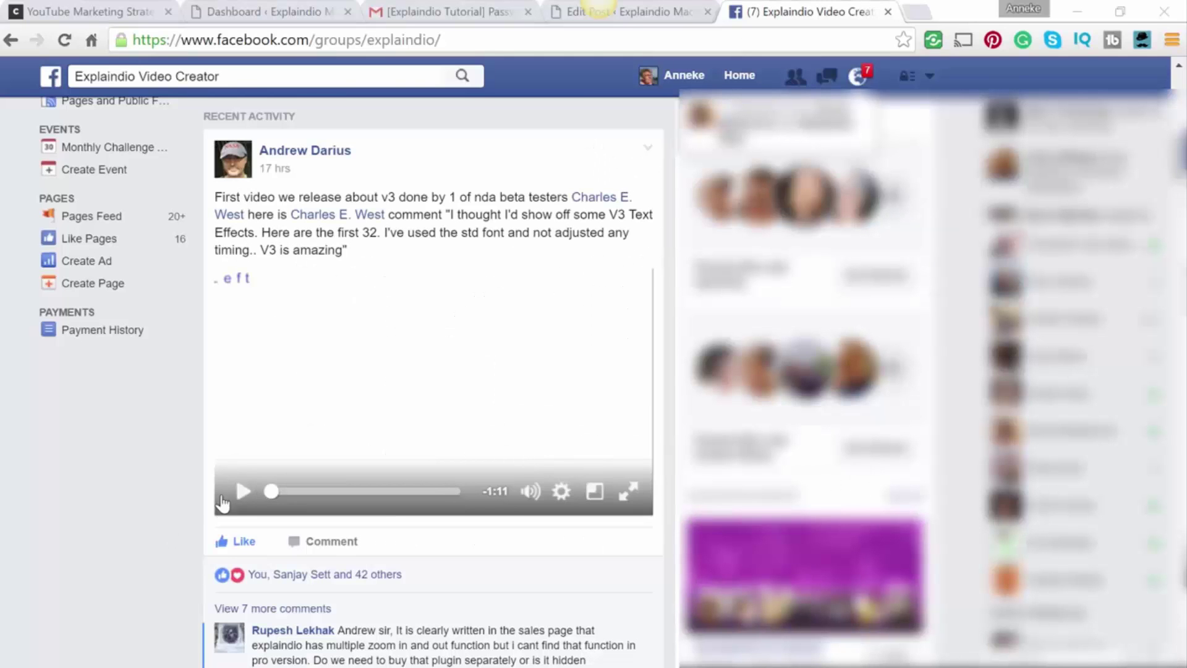
Play the Explaindio 3 text effects sample video full screen.
click(629, 494)
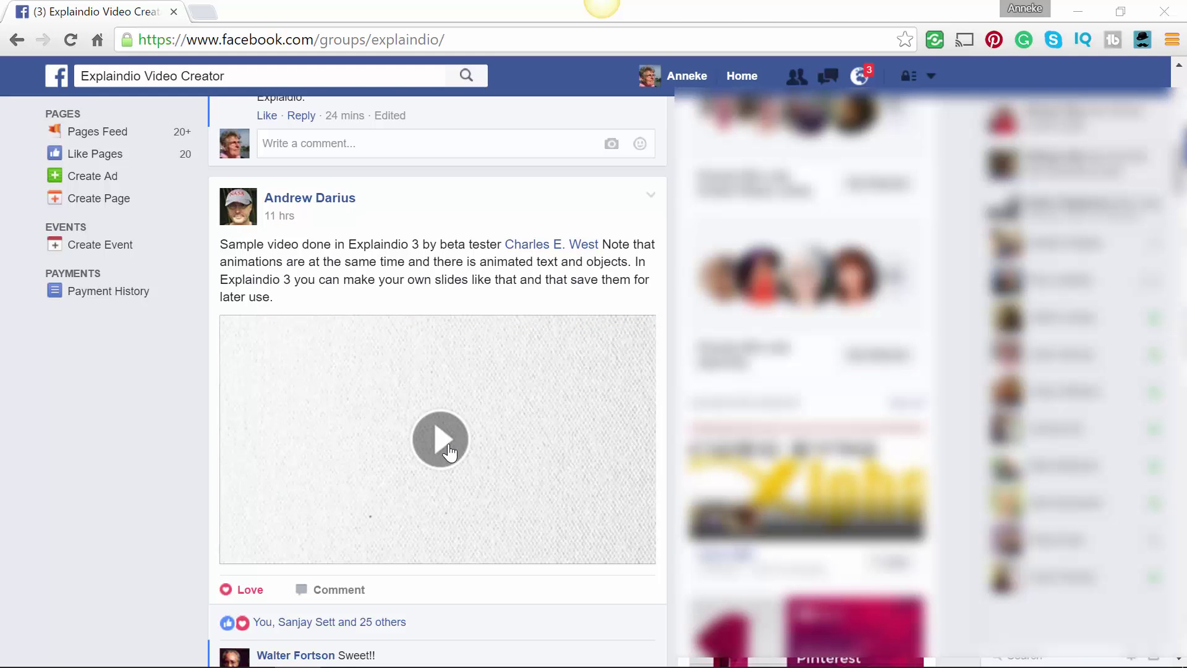
click(421, 444)
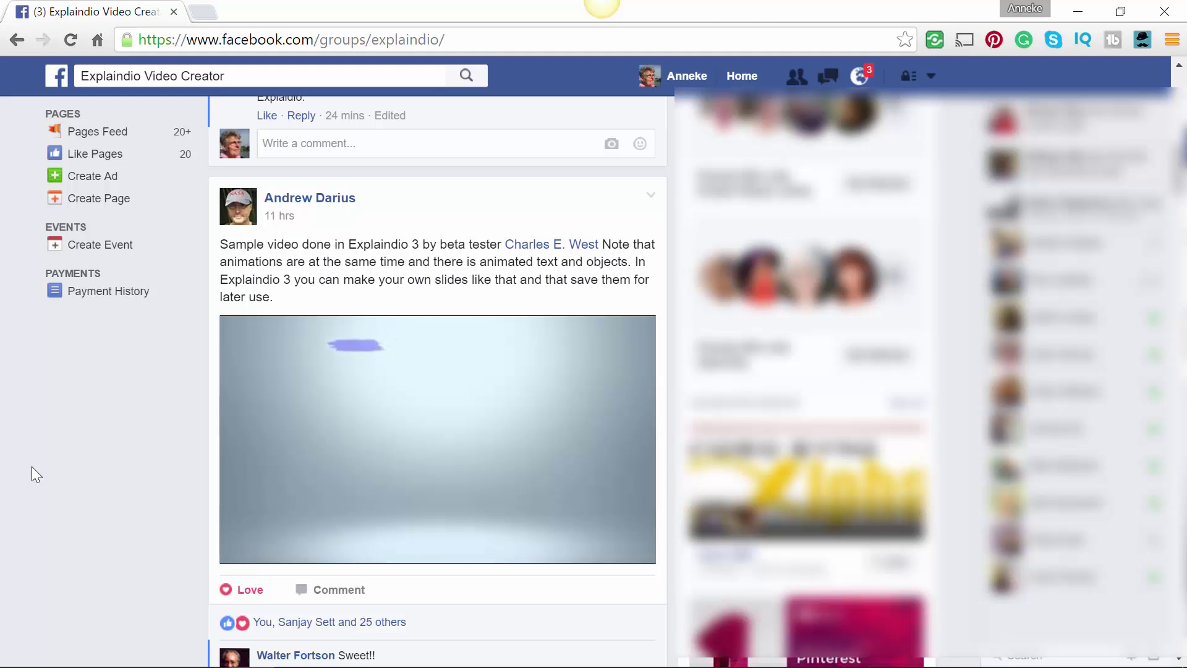